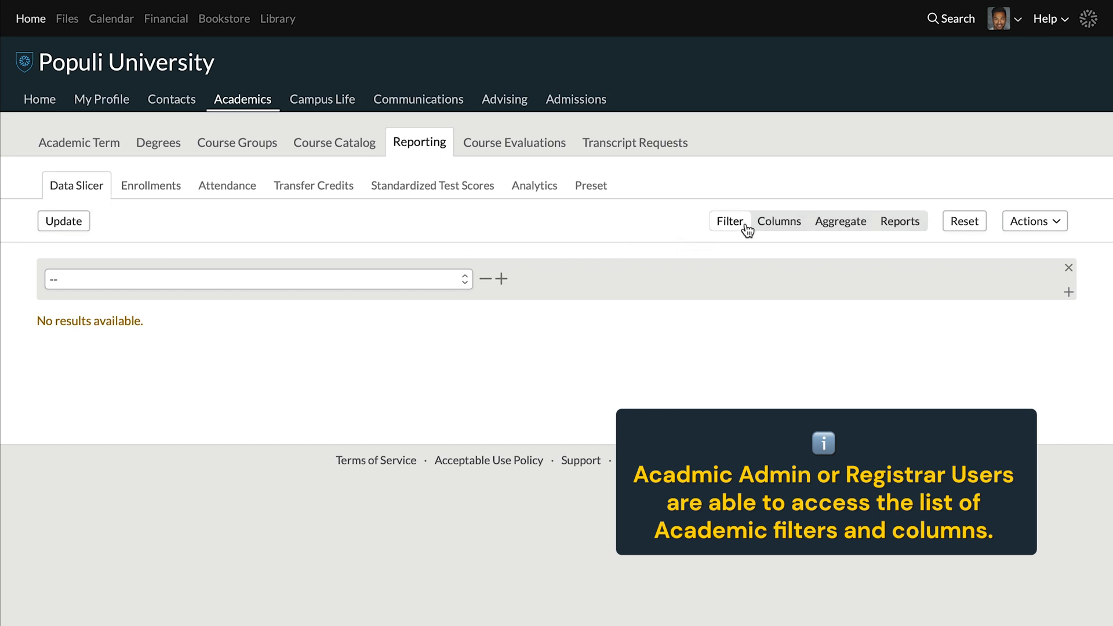
- Filter to students with at least 1 Enrollment in Term for 2023-2024: Spring 2024
left_click(461, 279)
scroll(198, 280, "down", 10)
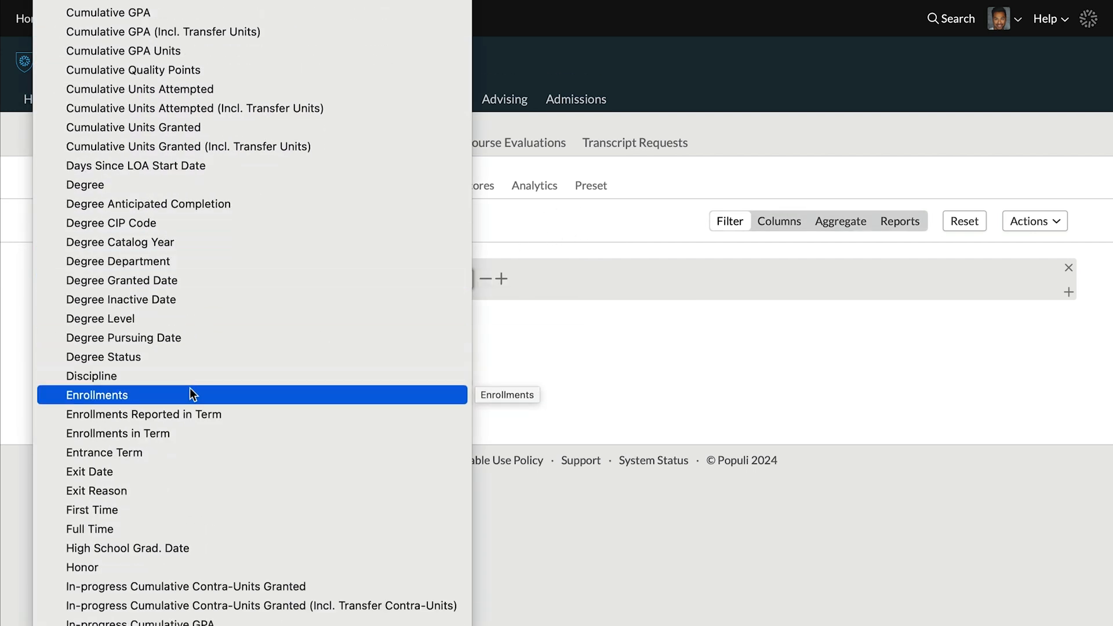
left_click(179, 433)
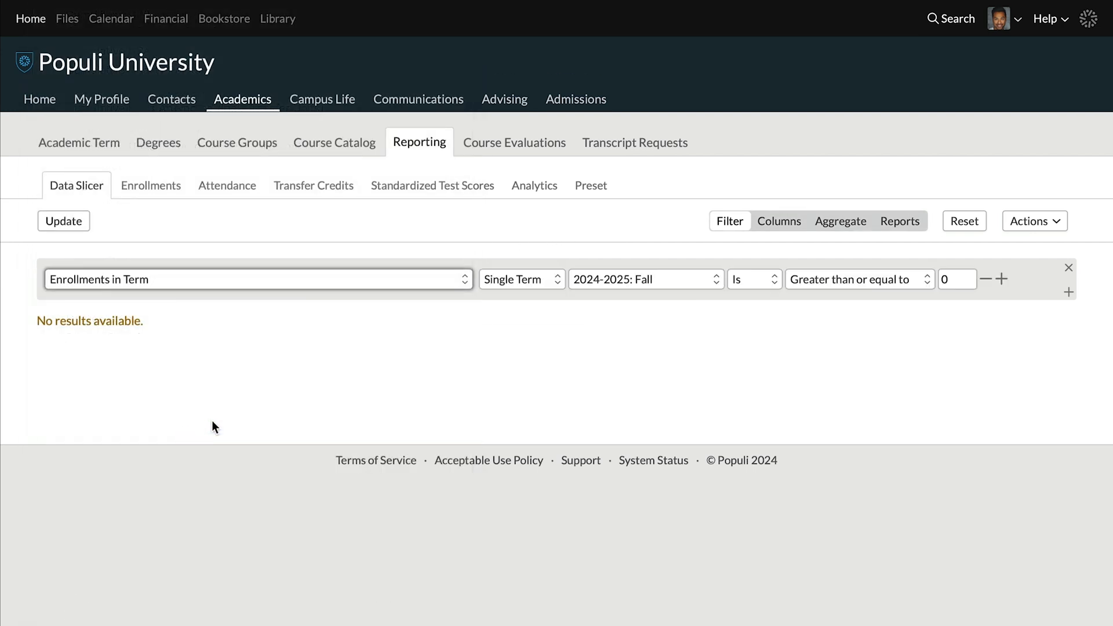
left_click(618, 277)
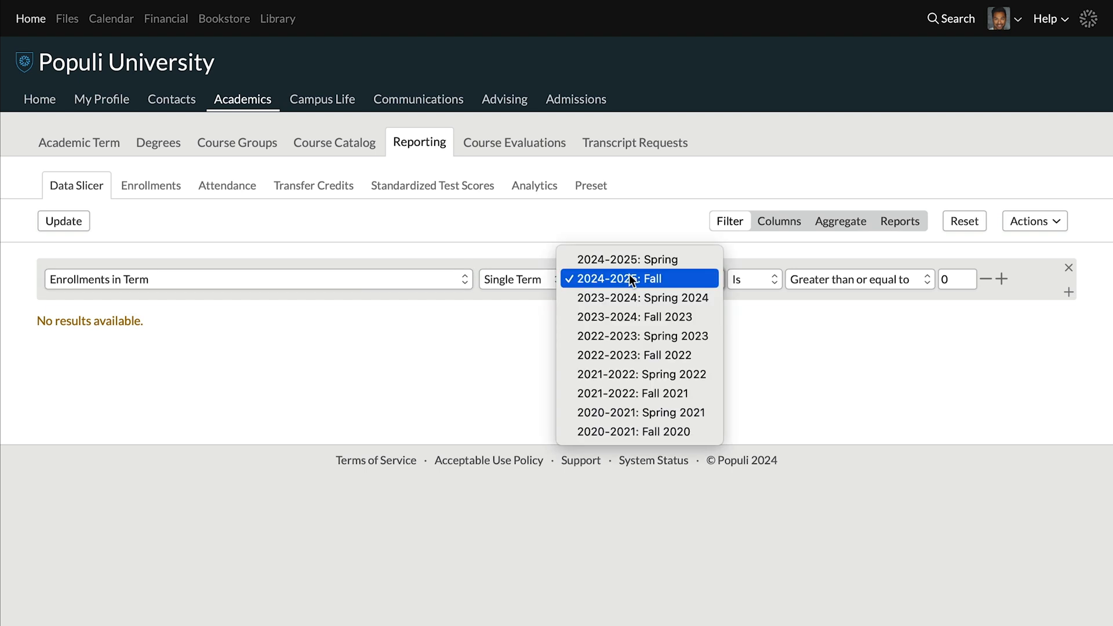
left_click(629, 299)
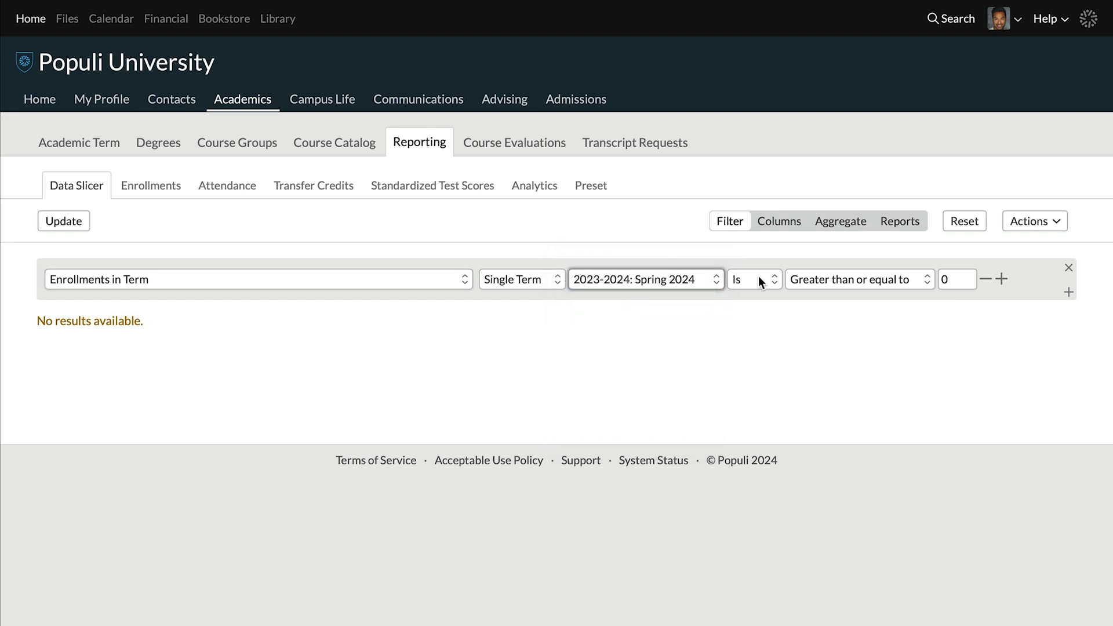
double_click(954, 281)
type("1")
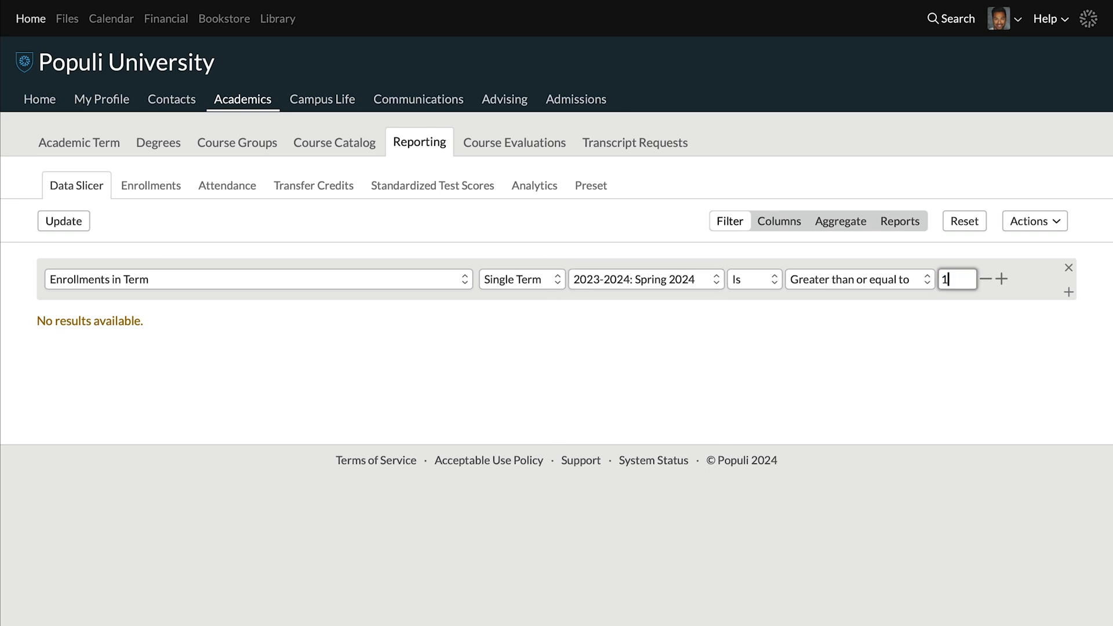
left_click(789, 226)
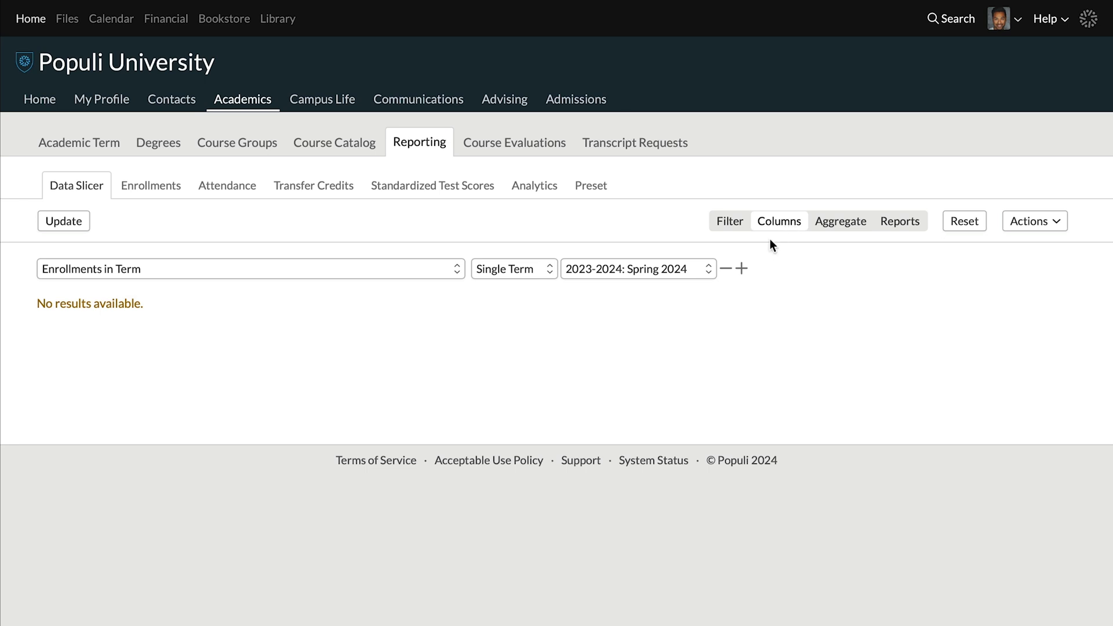
- Add a second column row set to Term Units Attempted
left_click(743, 272)
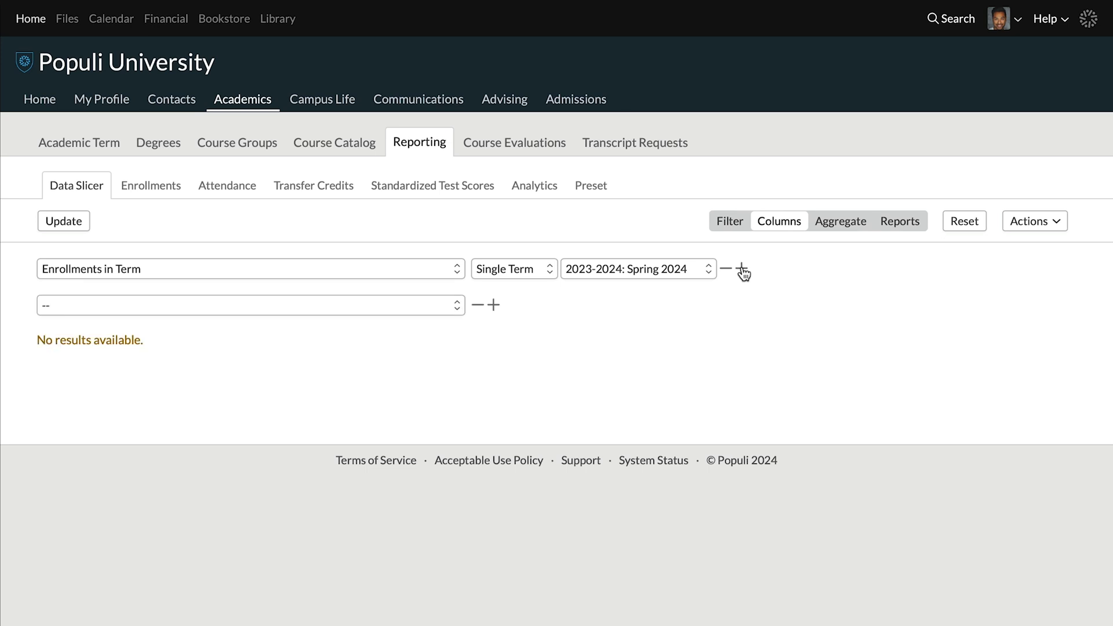
left_click(436, 305)
scroll(434, 302, "down", 20)
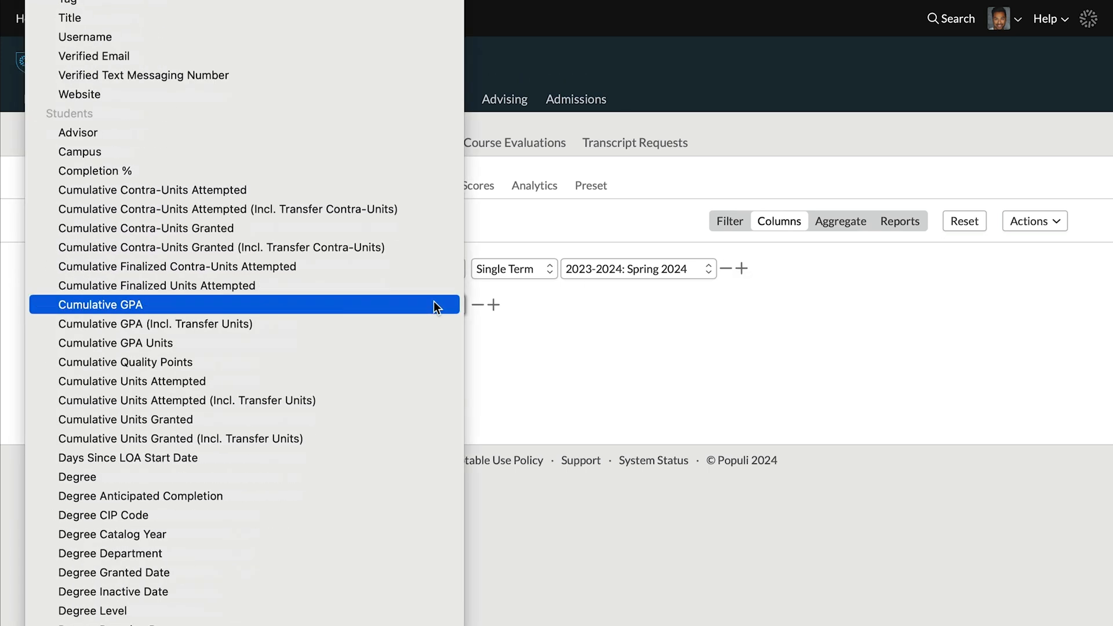
scroll(433, 306, "down", 10)
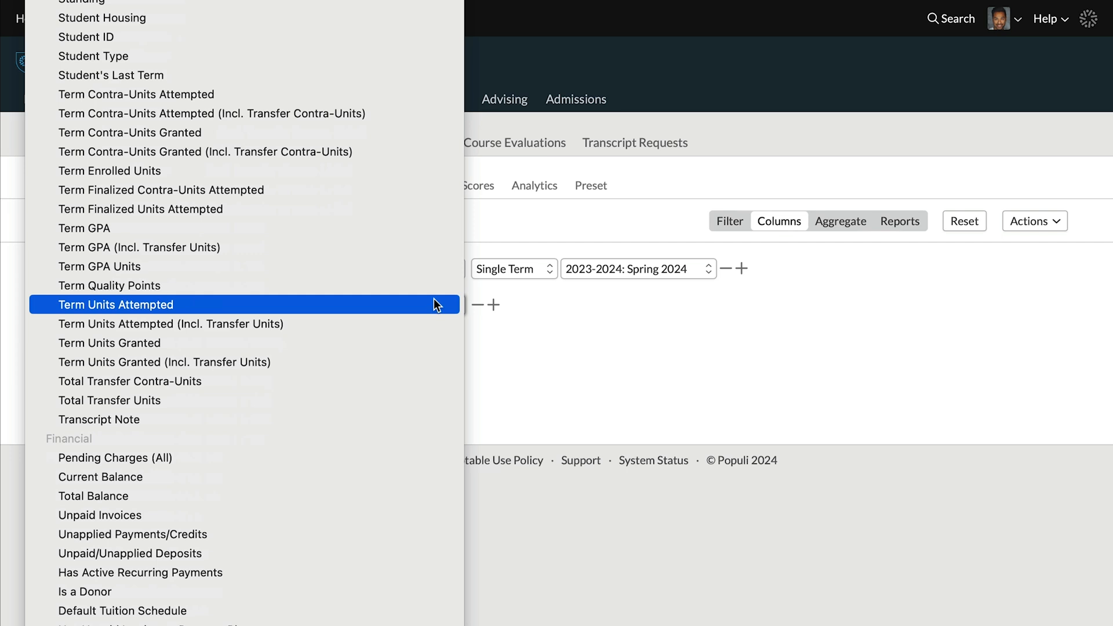
left_click(435, 304)
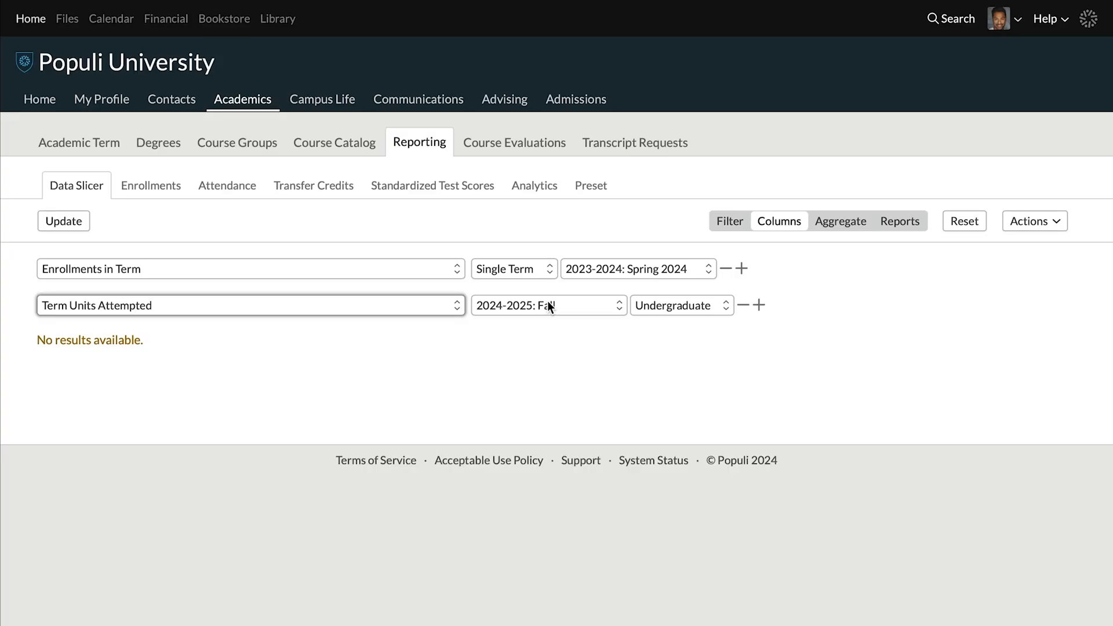
- Set Term Units Attempted to 2023-2024: Spring 2024 and add a third, empty column row
left_click(547, 300)
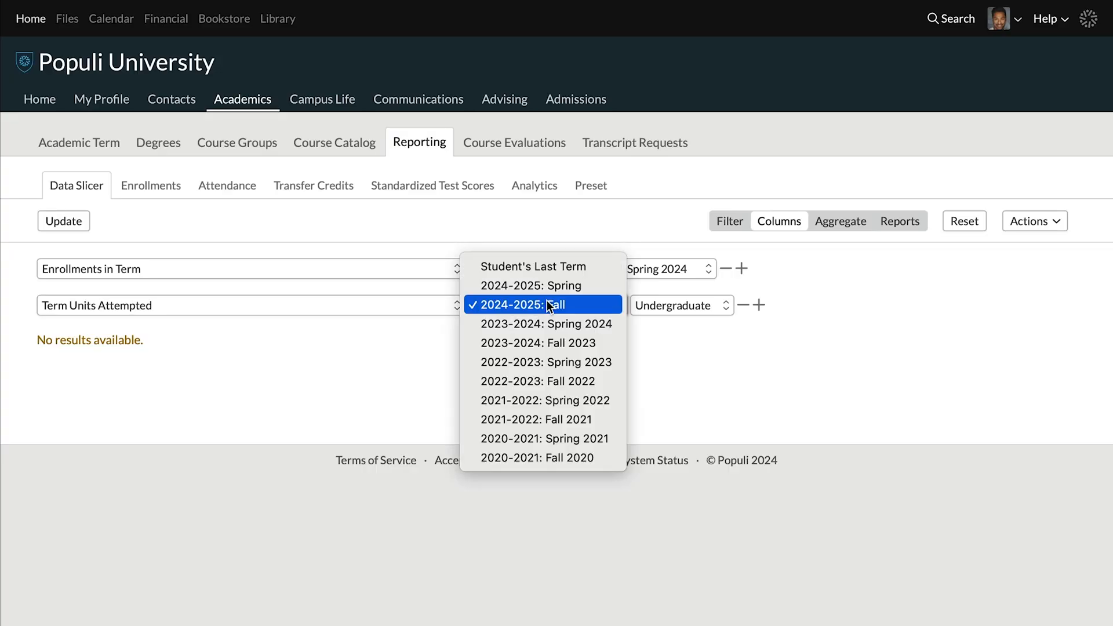
left_click(546, 324)
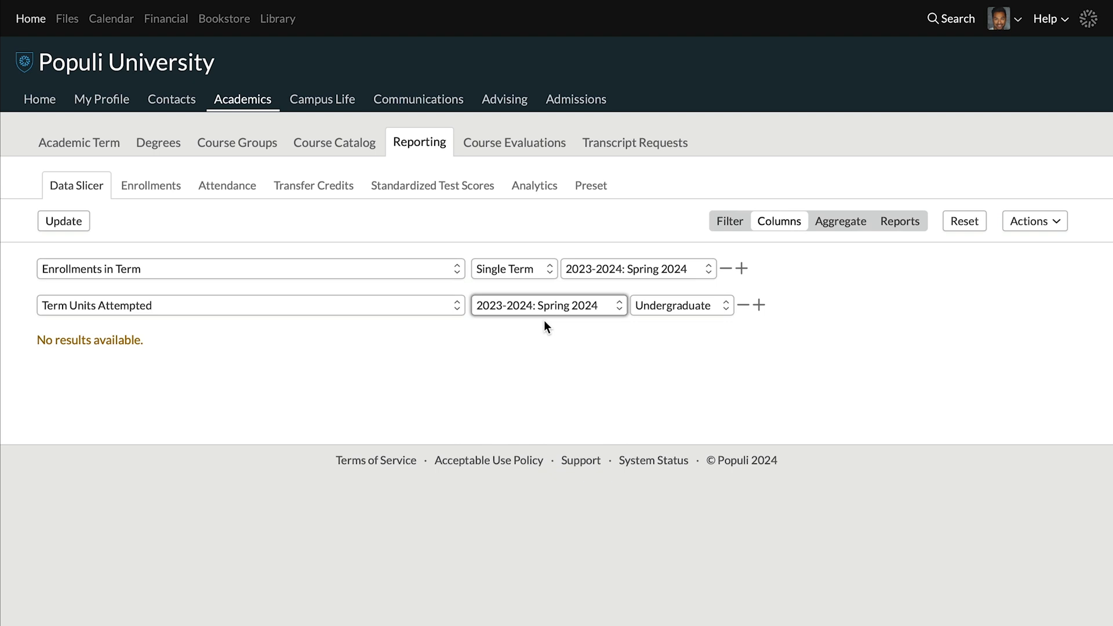
left_click(544, 332)
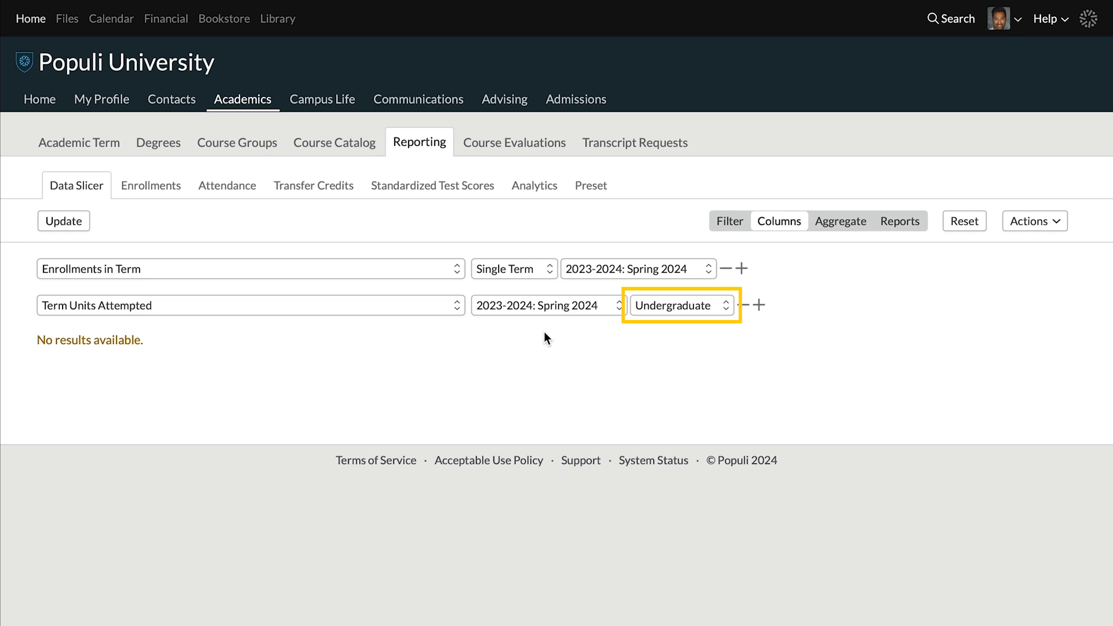
left_click(758, 306)
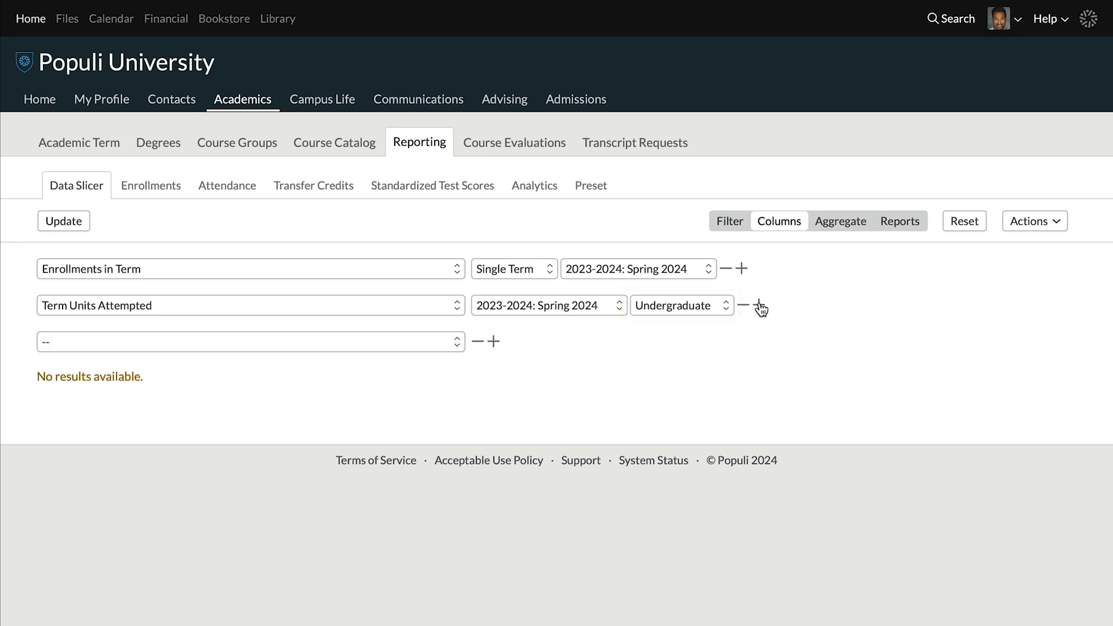
- Make the third column Term Pending Charges for 2023-2024: Spring 2024
left_click(456, 341)
scroll(436, 342, "down", 20)
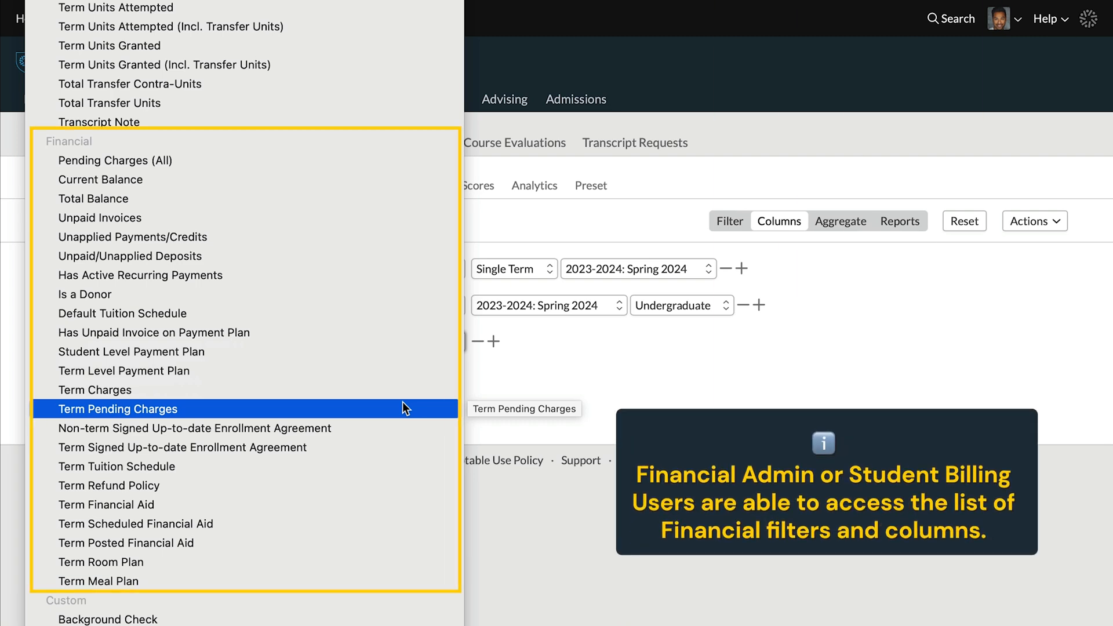
left_click(402, 408)
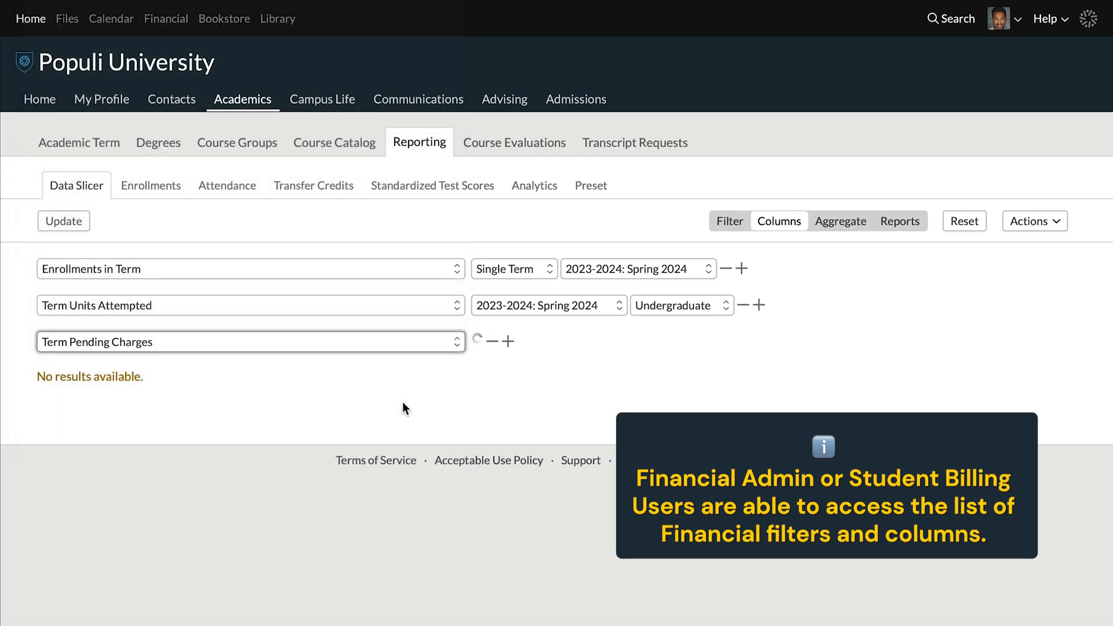
left_click(591, 346)
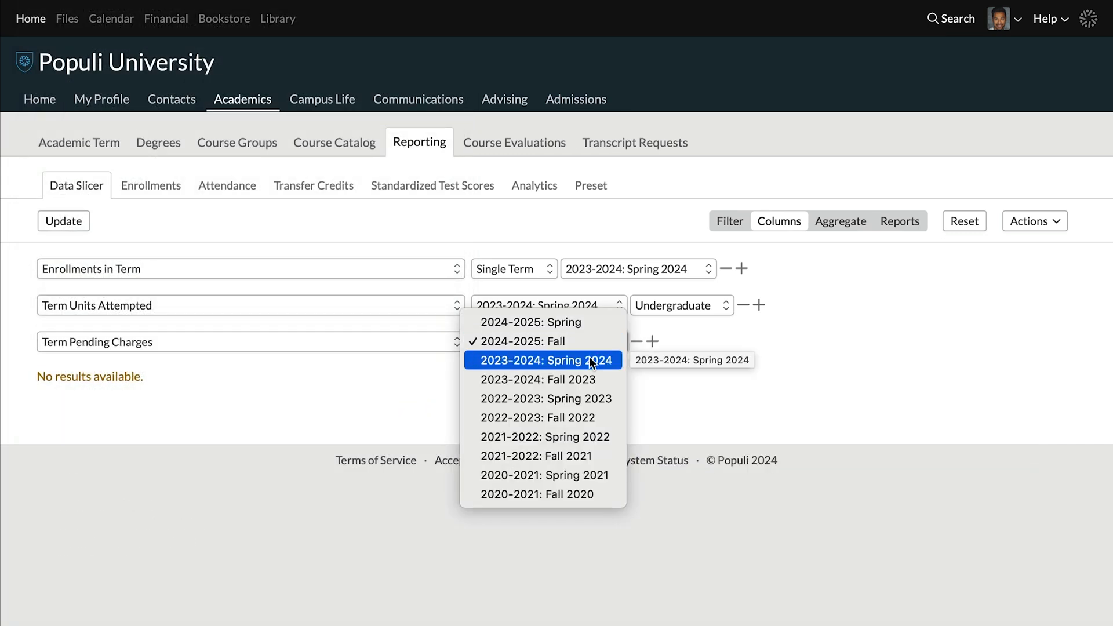
left_click(592, 361)
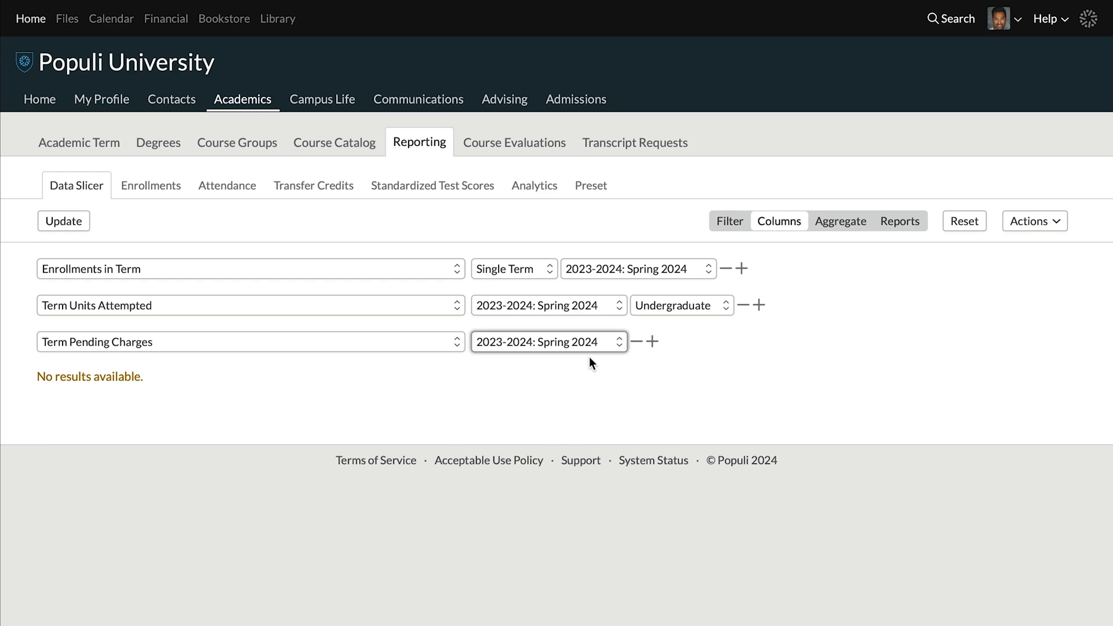
- Add a fourth column, Term Charges, for 2023-2024: Spring 2024
left_click(652, 342)
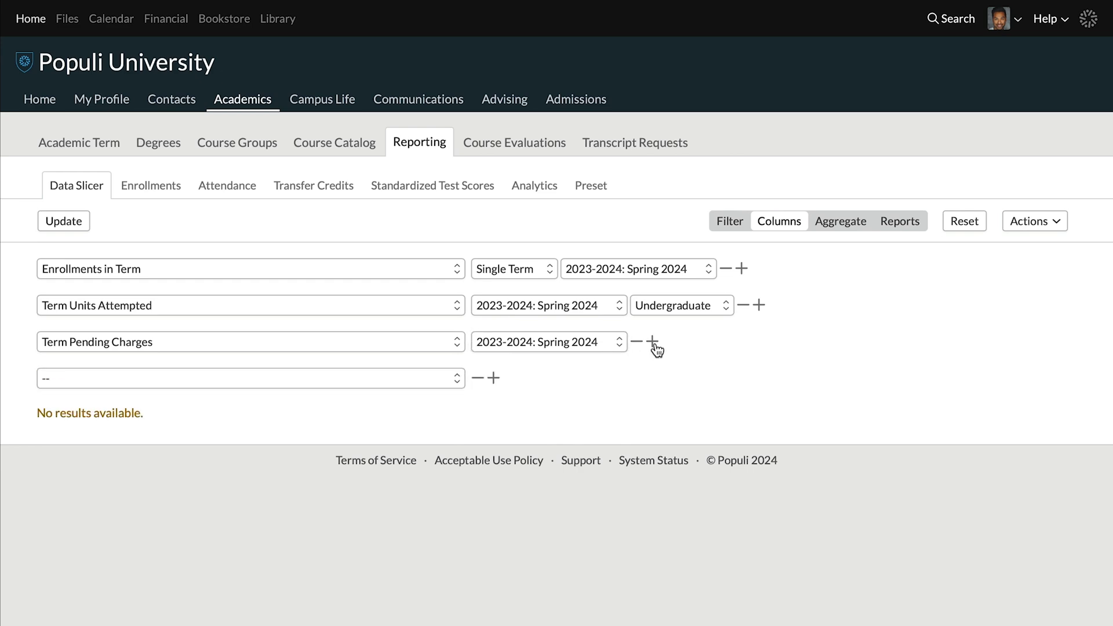
left_click(419, 374)
scroll(419, 374, "down", 15)
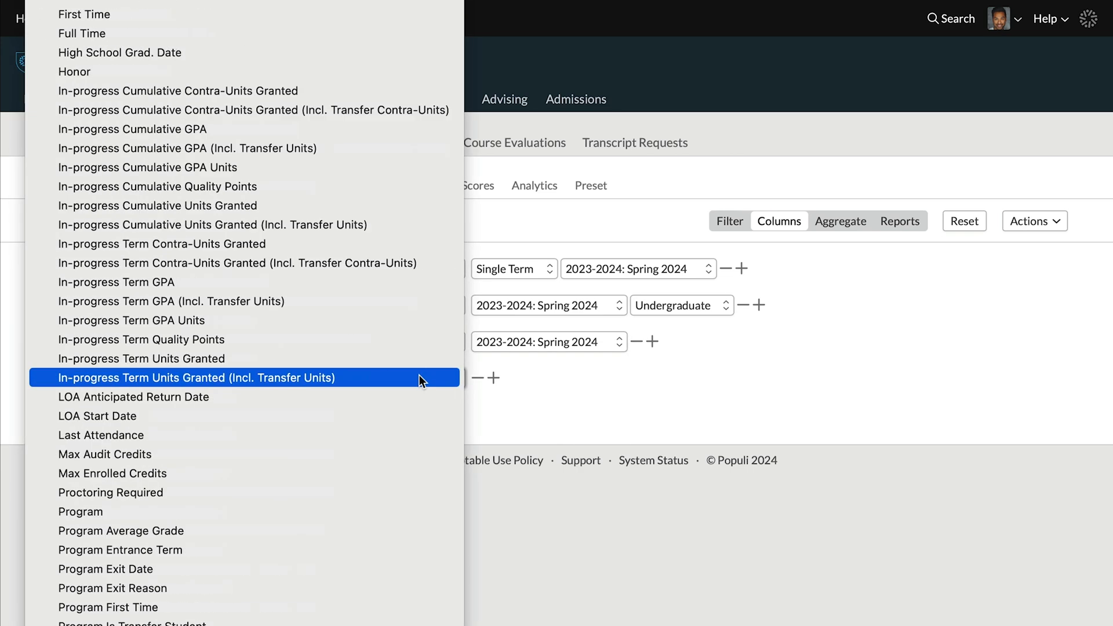
left_click(392, 391)
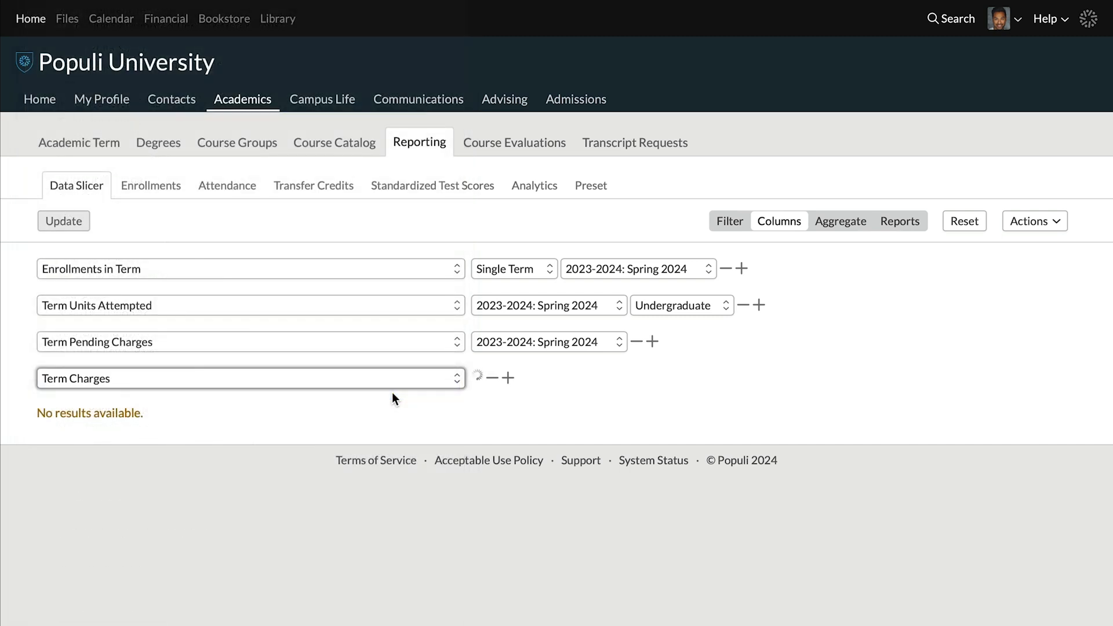
left_click(558, 381)
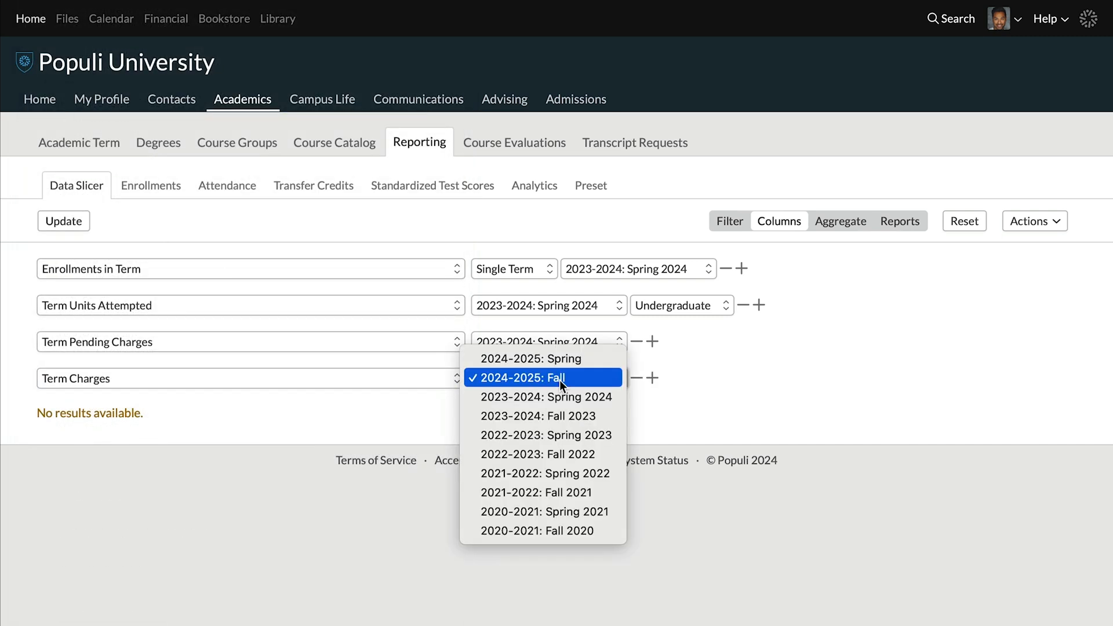
left_click(559, 395)
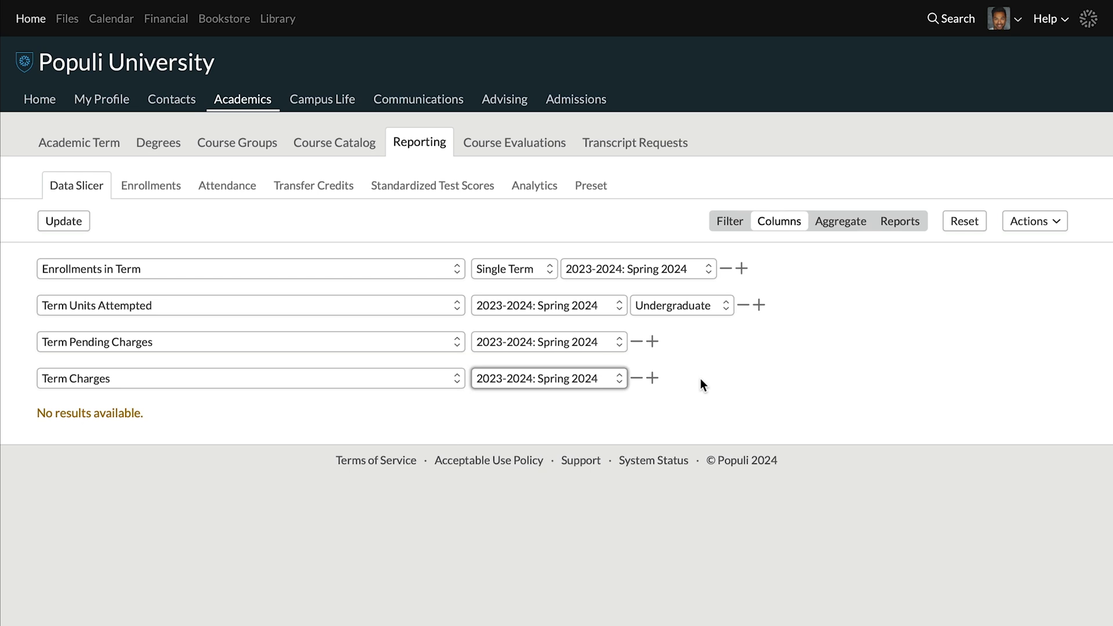
- Update the report to list the 9 matching students with enrollments, units attempted and charges
left_click(61, 229)
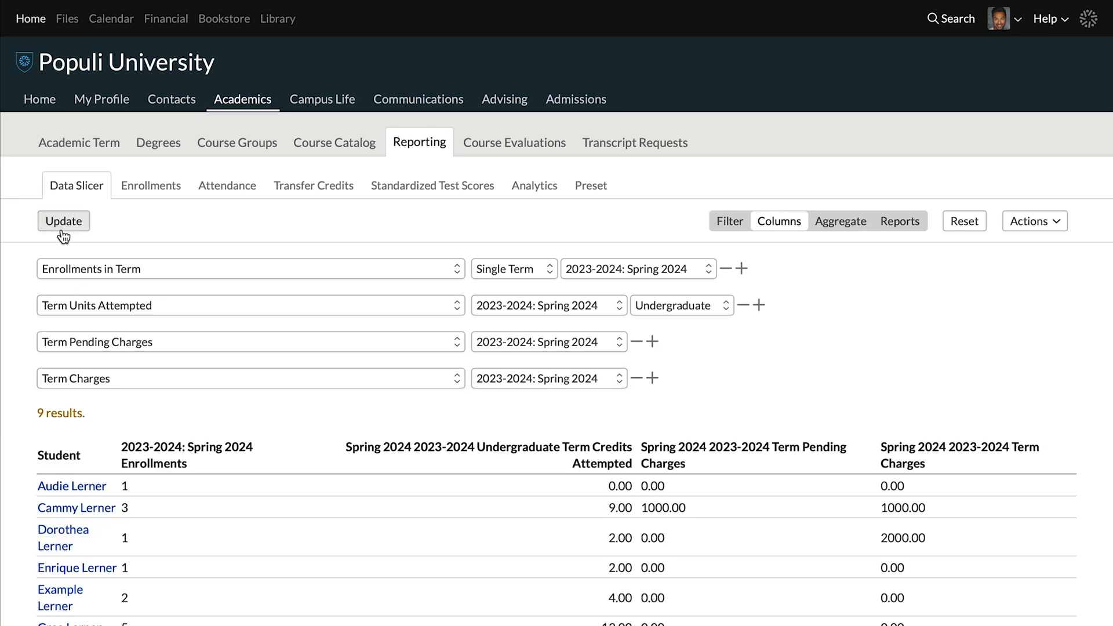
scroll(62, 232, "down", 3)
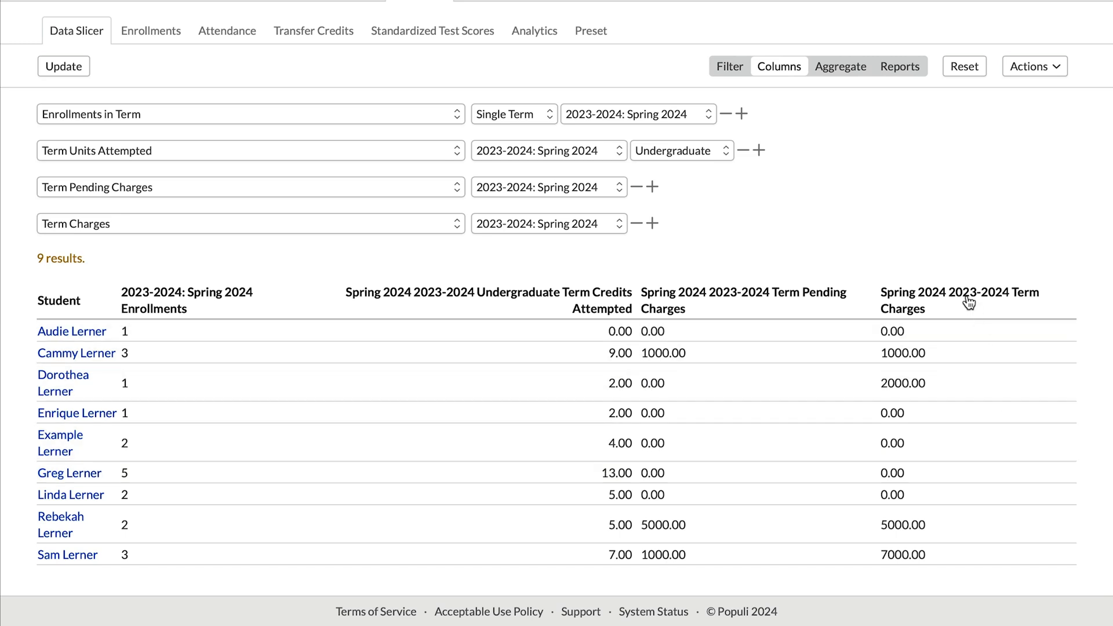
- Sort the results by Term Charges, then send the question to the community channel
left_click(968, 303)
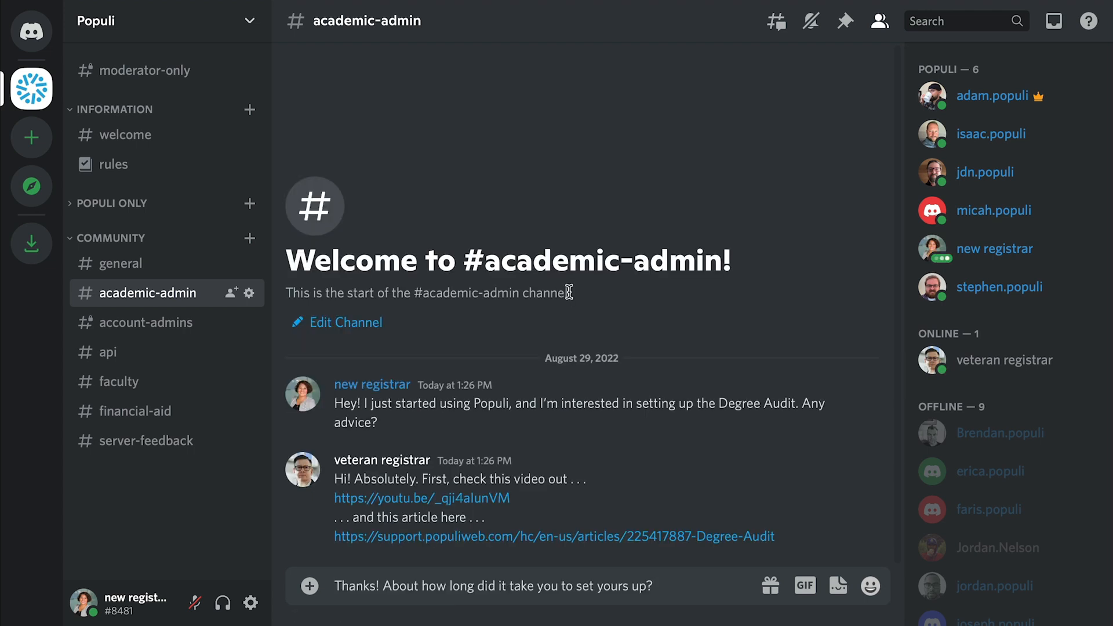
key("Return")
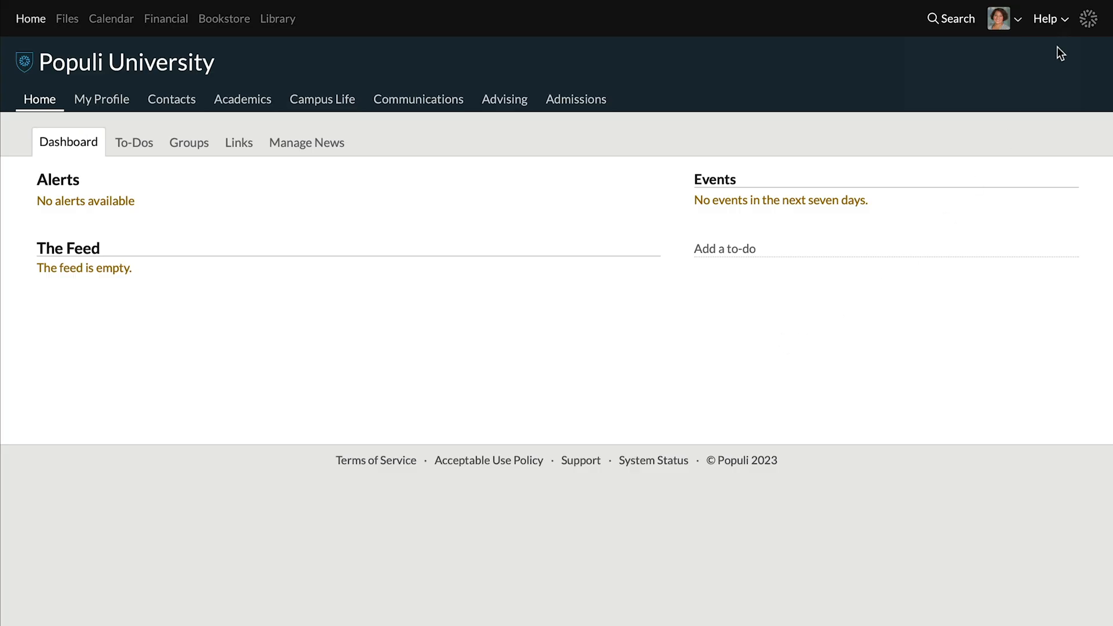
- From Help, bring up the 'Join the User Community on Populi's Discord Server' article
left_click(1066, 25)
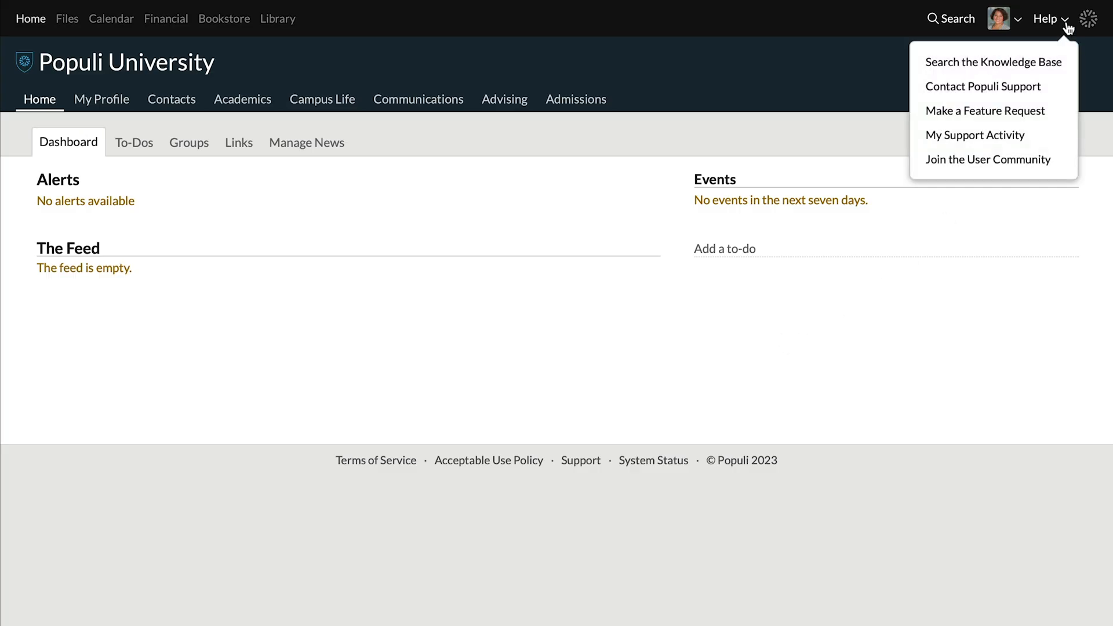
left_click(1026, 167)
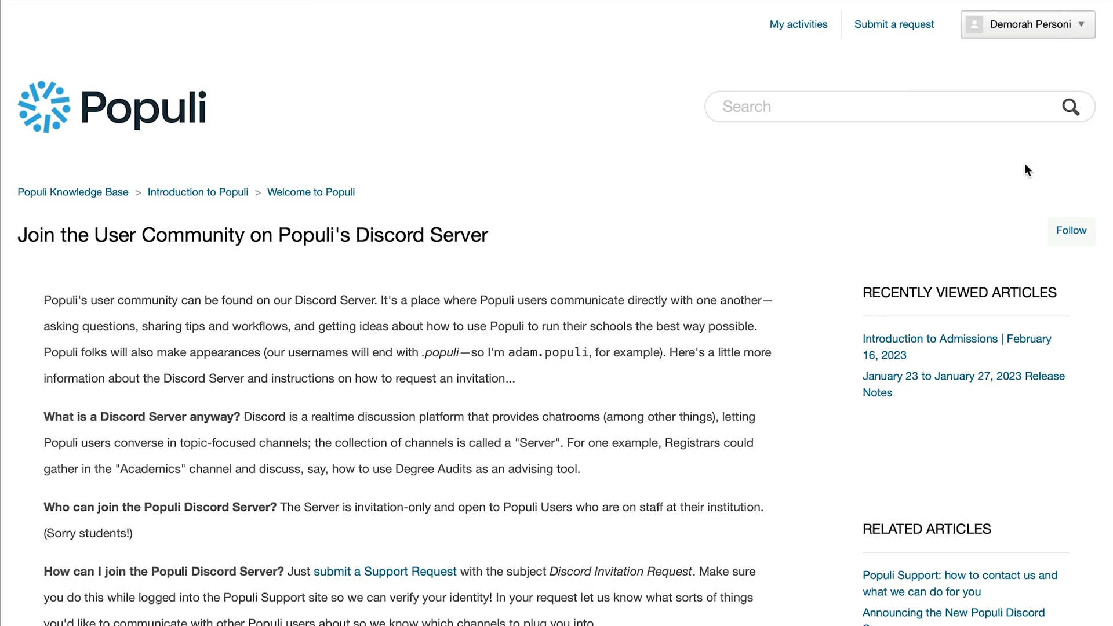
scroll(812, 420, "down", 4)
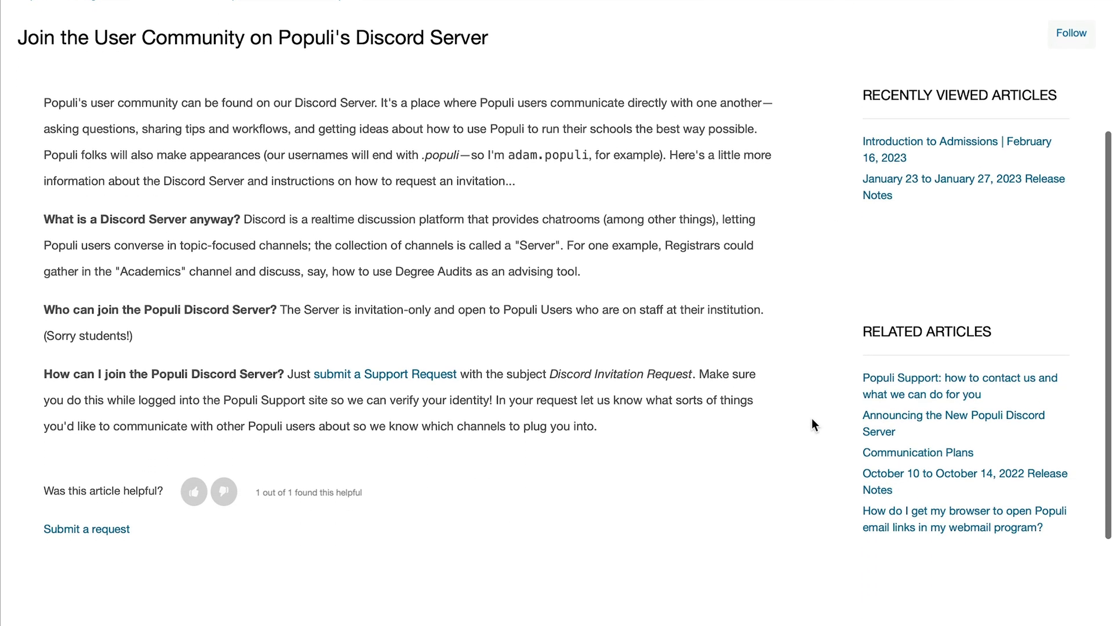